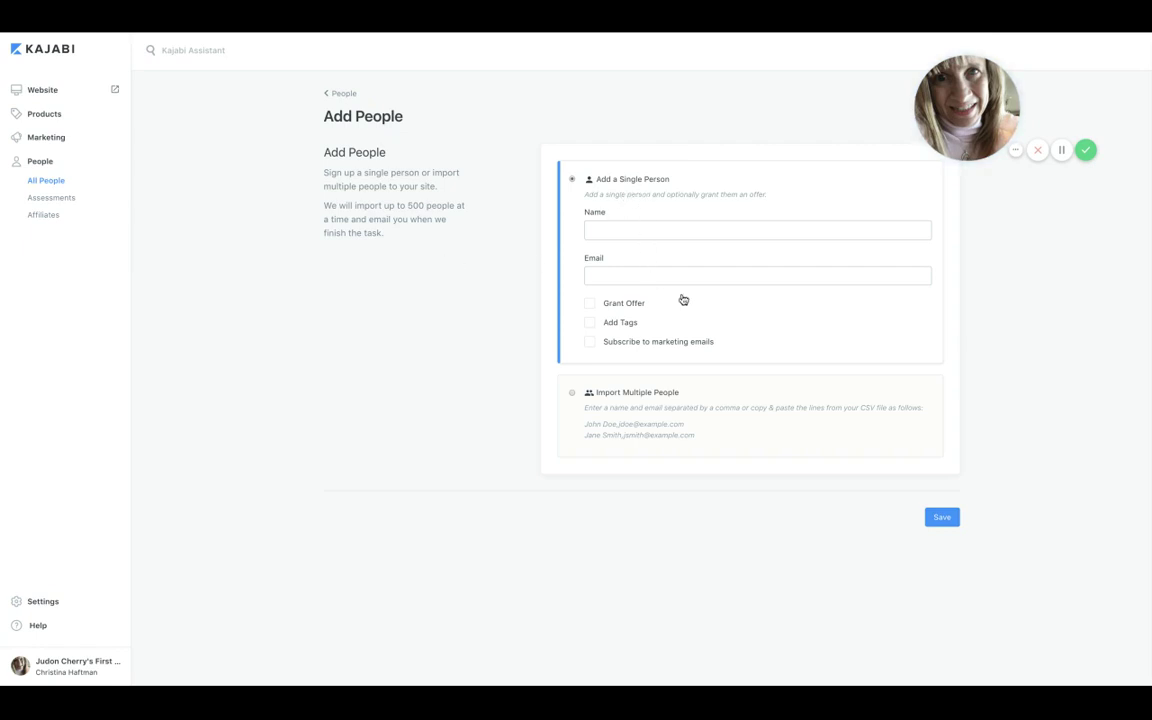
Switch the Add People form to Import Multiple People and place the cursor in the People CSV box
{"action": "left_click", "coordinate": [573, 394]}
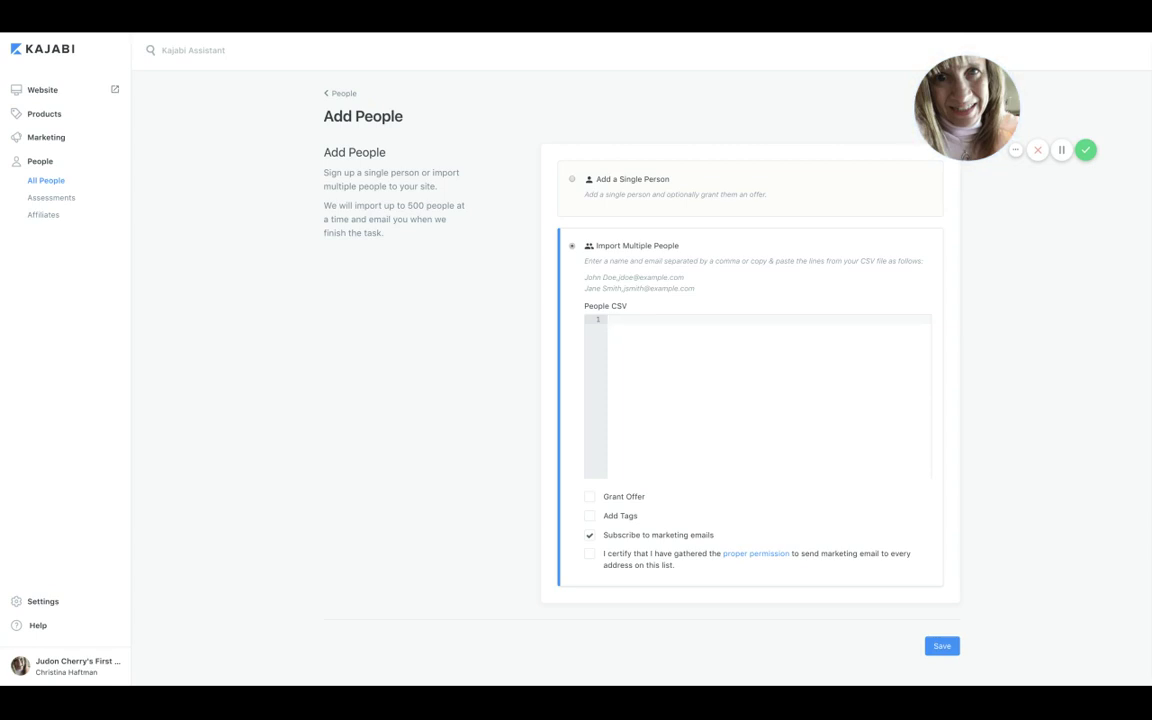
{"action": "left_click", "coordinate": [688, 459]}
Tick Add Tags, enter the tag 'AWeberImportJuly2018', then select the whole tag text
{"action": "left_click", "coordinate": [591, 517]}
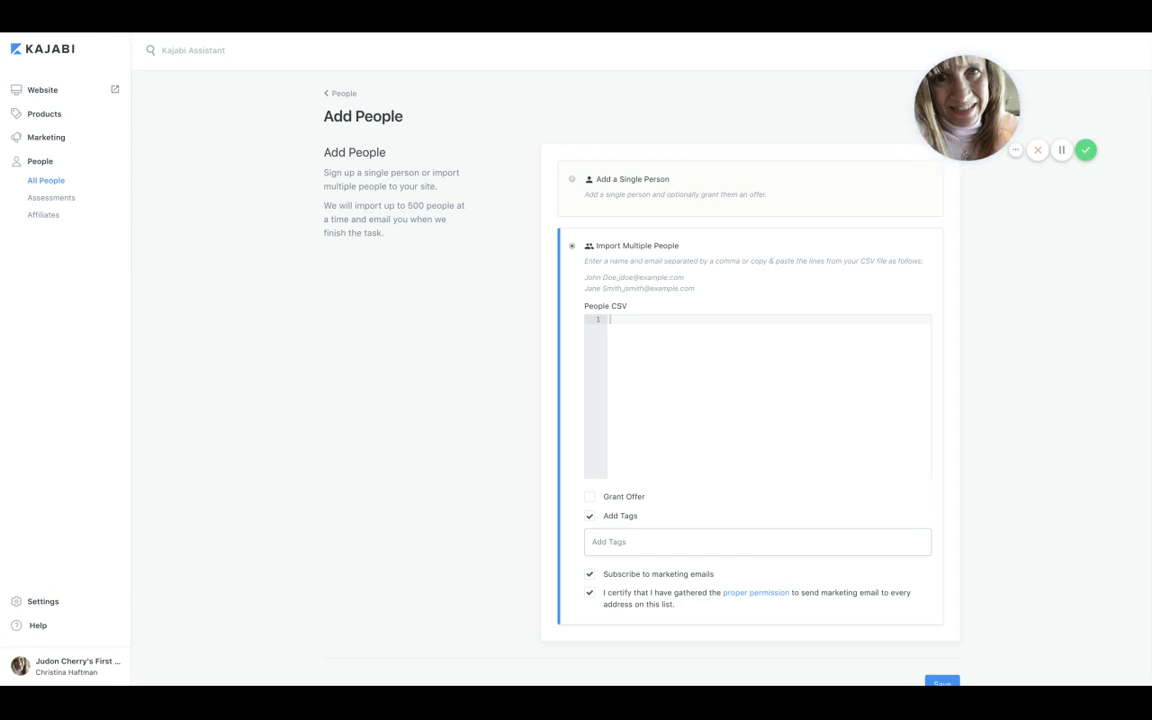
{"action": "left_click", "coordinate": [610, 541]}
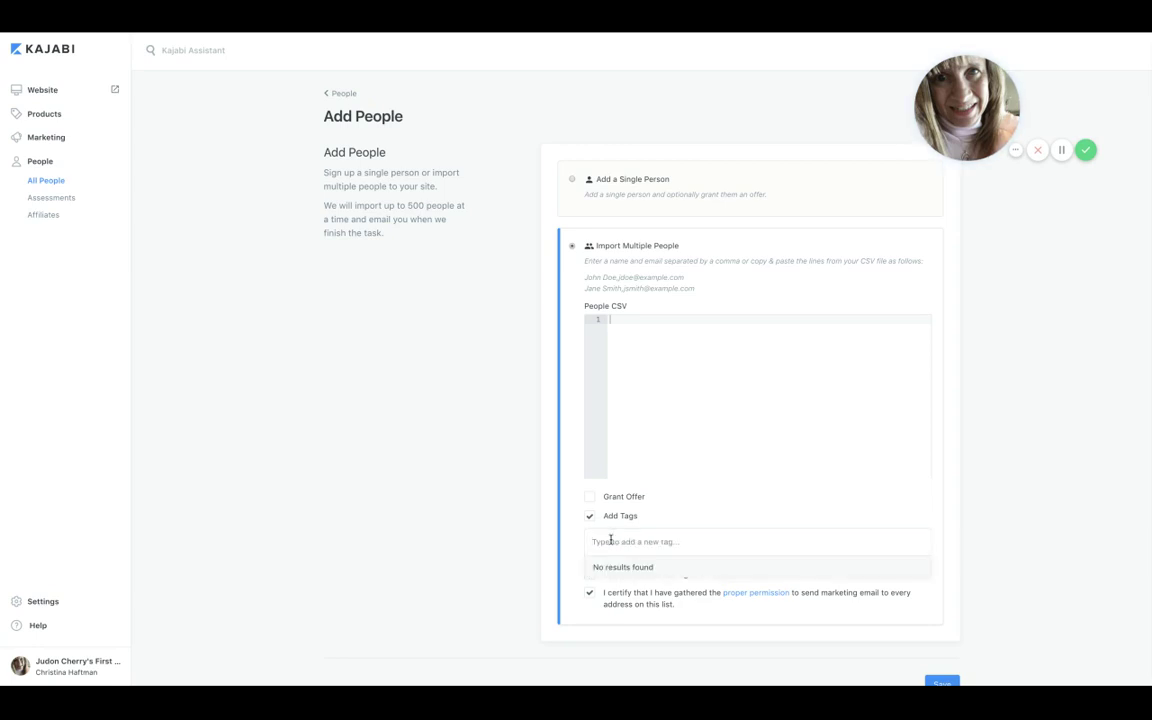
{"action": "type", "text": "A"}
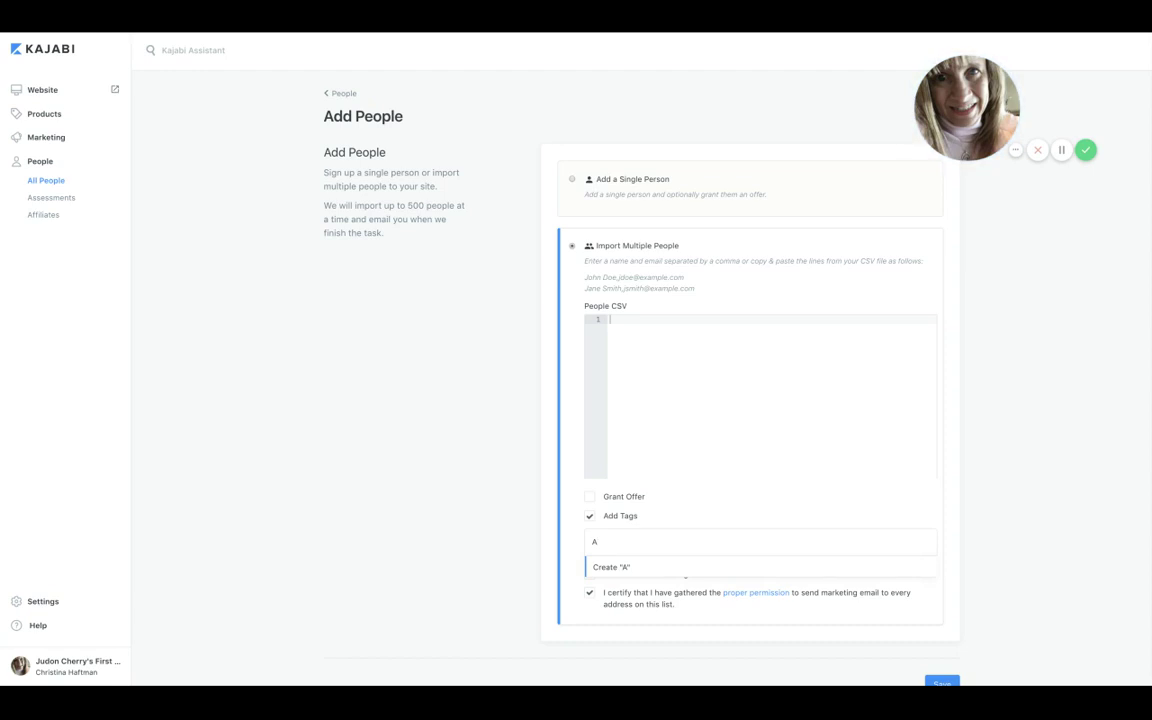
{"action": "type", "text": "WeberImportJU"}
{"action": "key", "text": "BackSpace"}
{"action": "type", "text": "ly"}
{"action": "key", "text": "BackSpace"}
{"action": "key", "text": "BackSpace"}
{"action": "key", "text": "BackSpace"}
{"action": "type", "text": "Ju"}
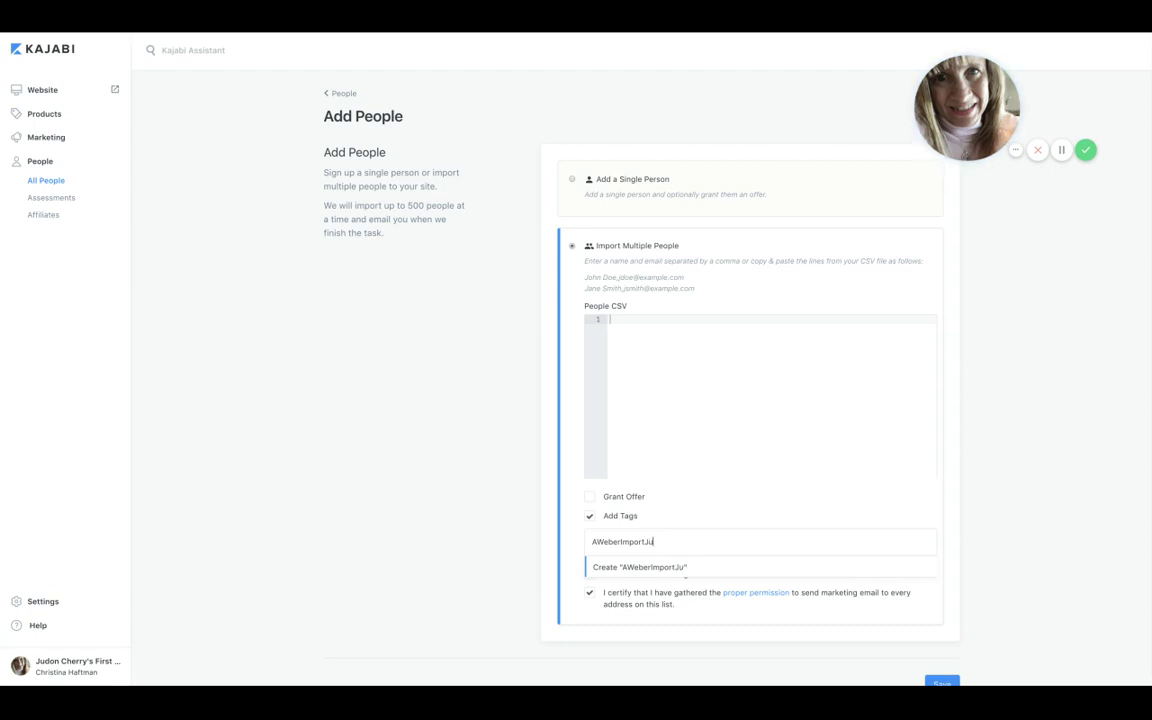
{"action": "type", "text": "ly2018"}
{"action": "double_click", "coordinate": [690, 541]}
{"action": "key", "text": "BackSpace"}
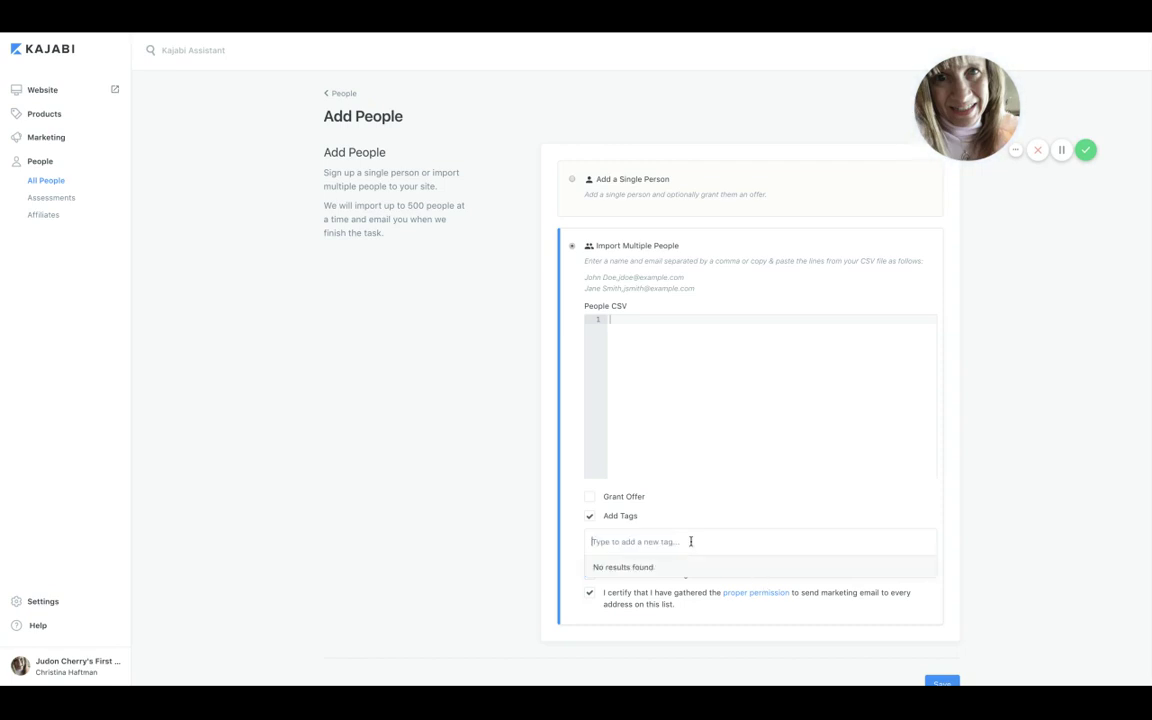
Tick Grant Offer on the import form to reveal the offer dropdown
{"action": "left_click", "coordinate": [591, 499]}
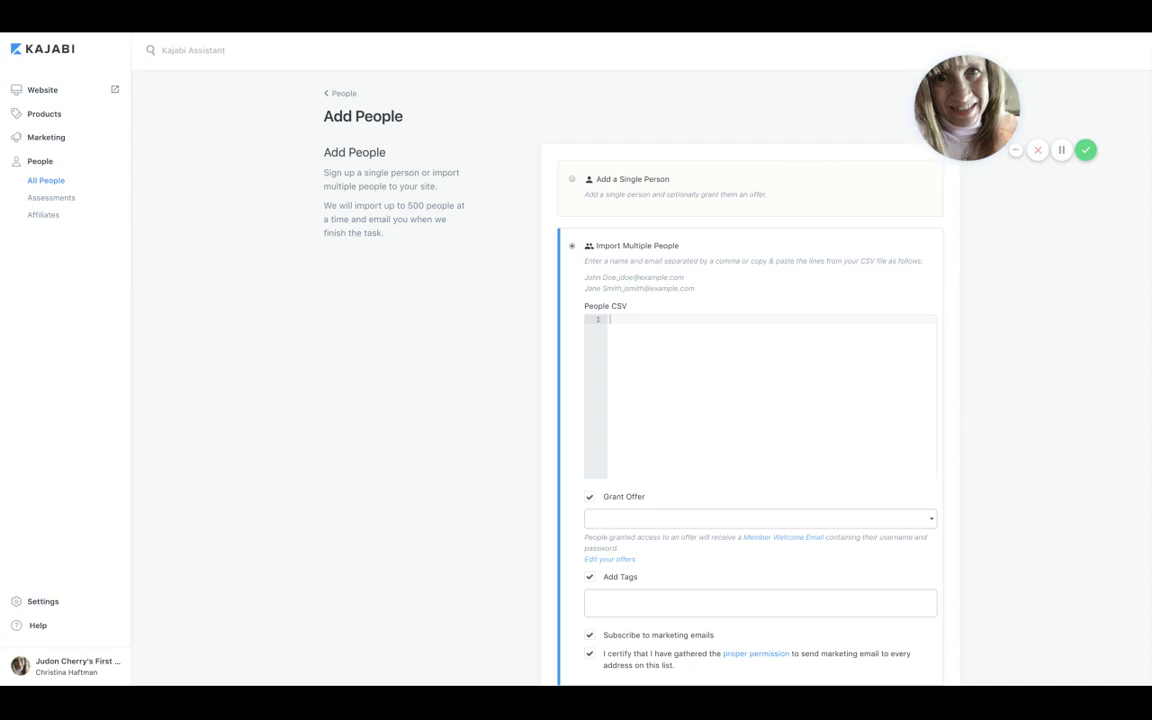
{"action": "left_click", "coordinate": [740, 518]}
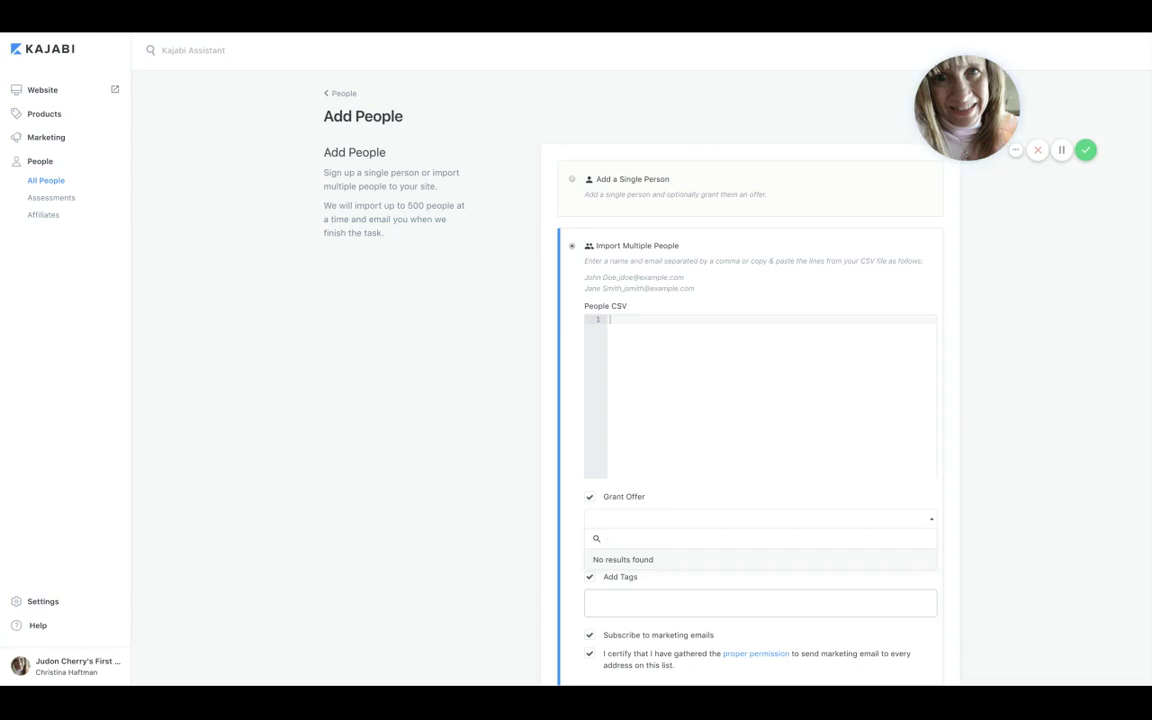
{"action": "scroll", "coordinate": [478, 507], "scroll_direction": "down", "scroll_amount": 2}
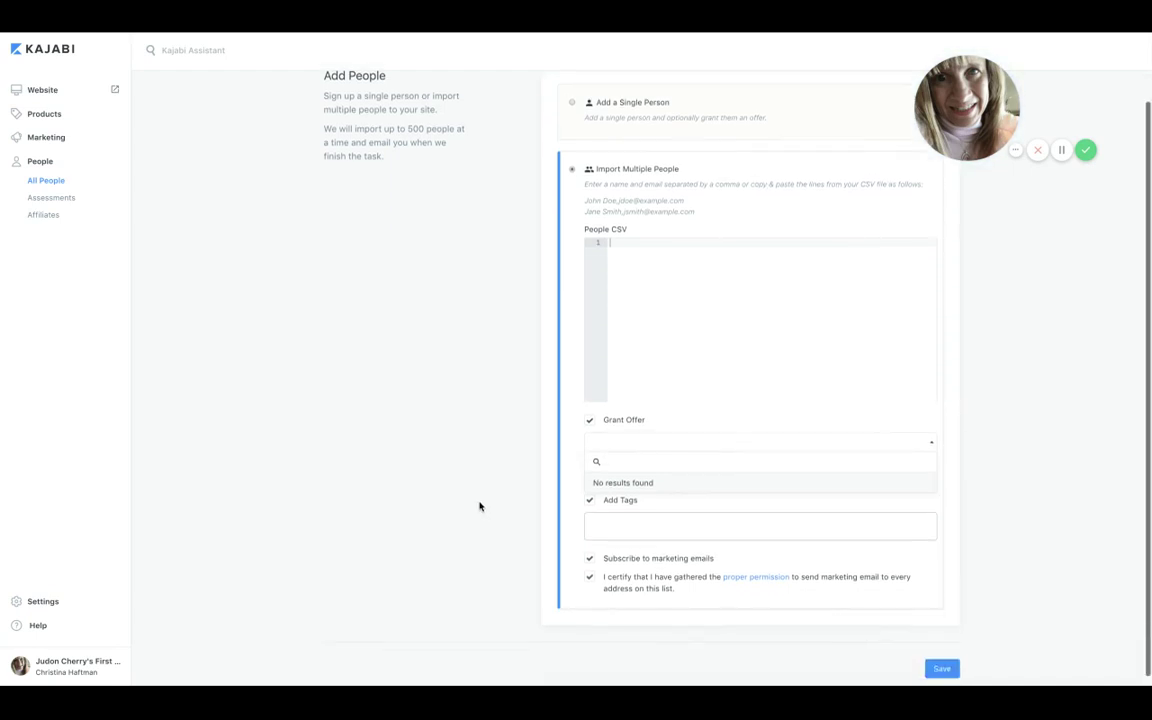
{"action": "scroll", "coordinate": [478, 507], "scroll_direction": "up", "scroll_amount": 1}
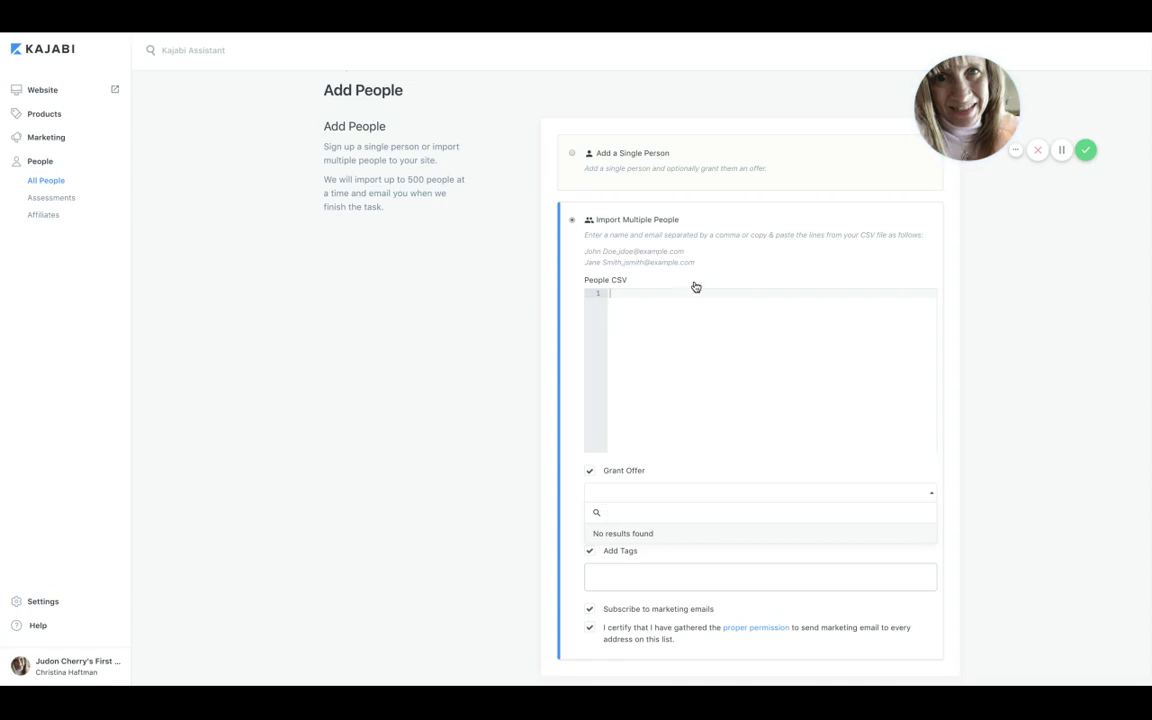
{"action": "left_click_drag", "start_coordinate": [697, 260], "coordinate": [698, 256]}
{"action": "left_click_drag", "start_coordinate": [698, 257], "coordinate": [676, 252]}
Enter the contact's full name and e-mail address, comma-separated, as the first People CSV line
{"action": "left_click", "coordinate": [735, 257]}
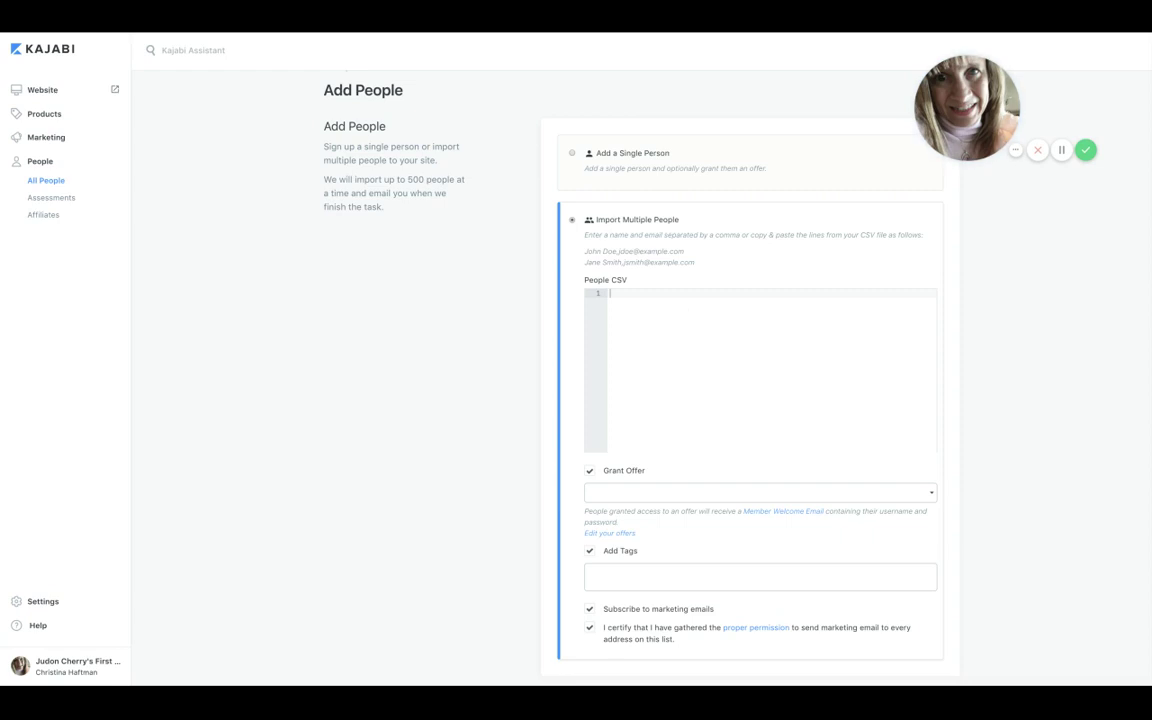
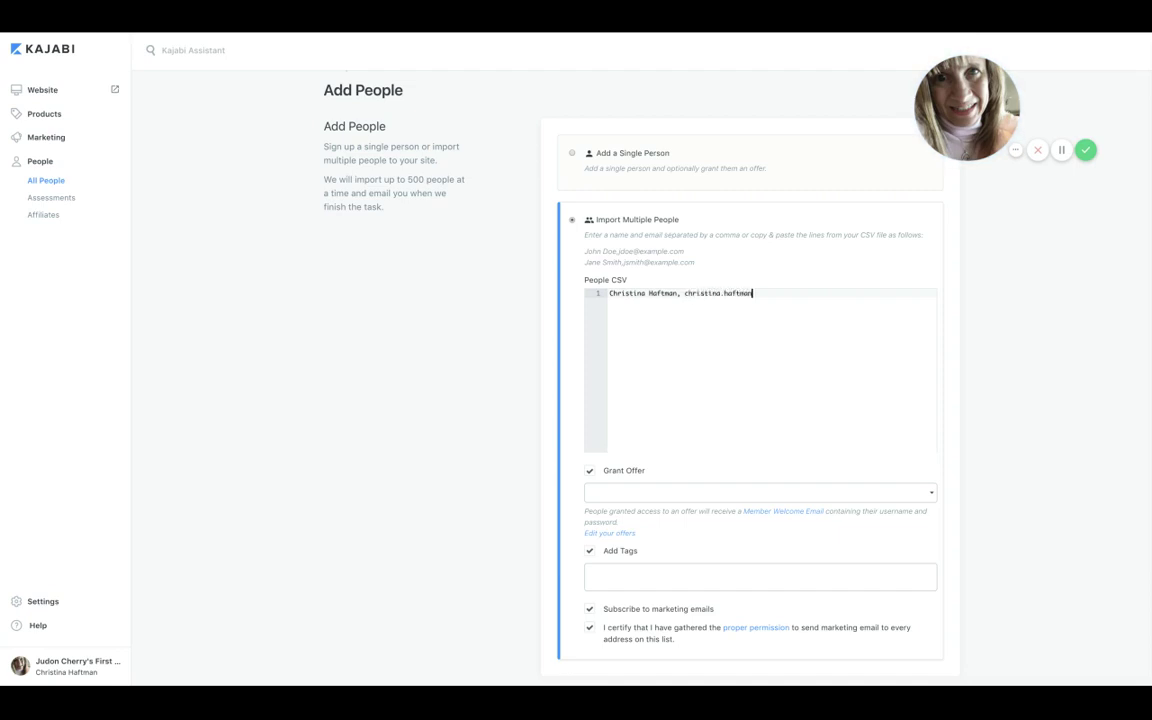
{"action": "key", "text": "Return"}
{"action": "scroll", "coordinate": [635, 360], "scroll_direction": "down", "scroll_amount": 1}
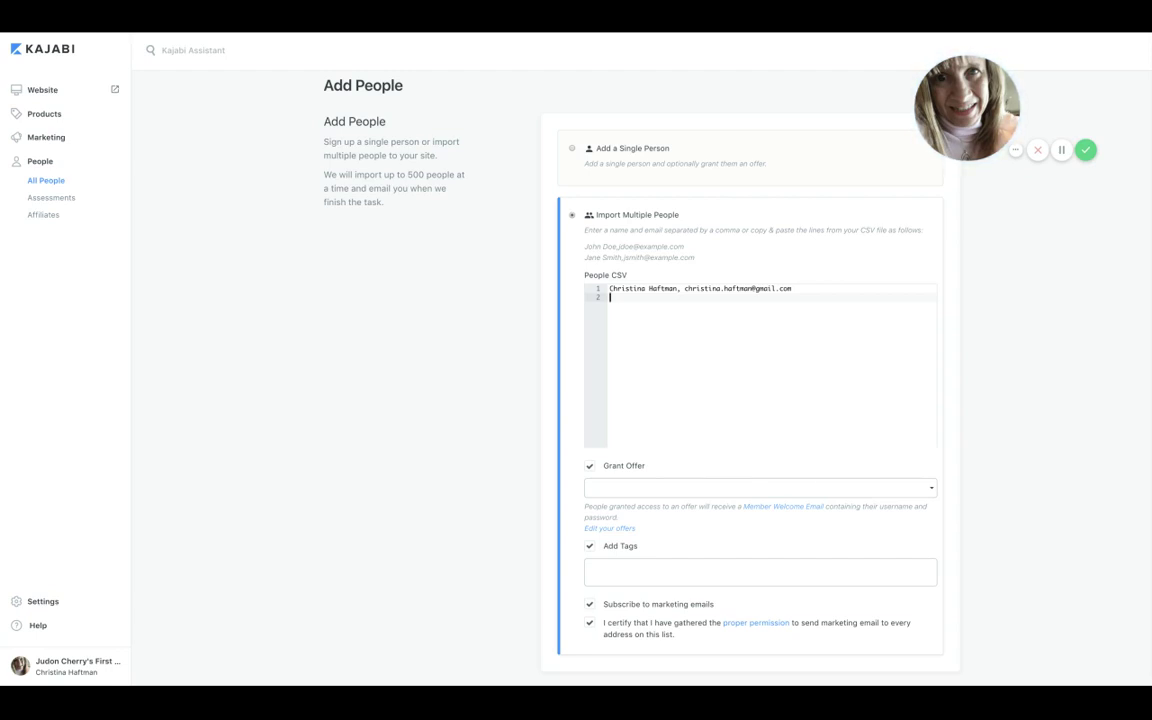
{"action": "left_click", "coordinate": [165, 50]}
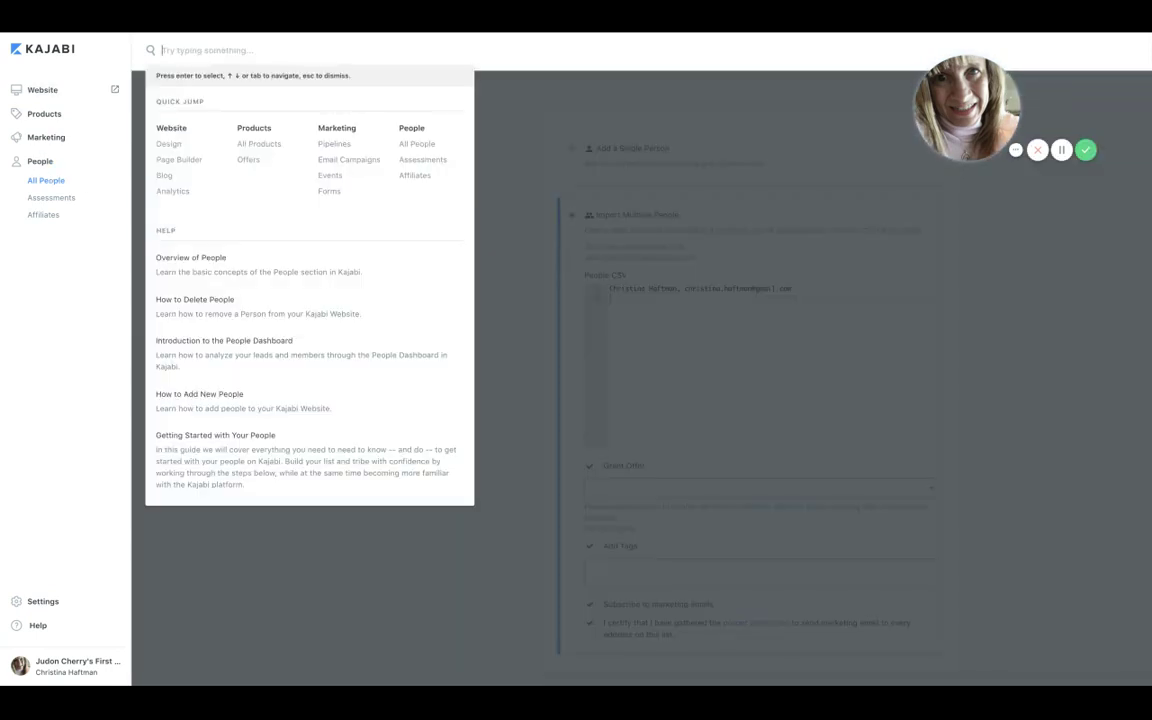
{"action": "type", "text": "Live Chat"}
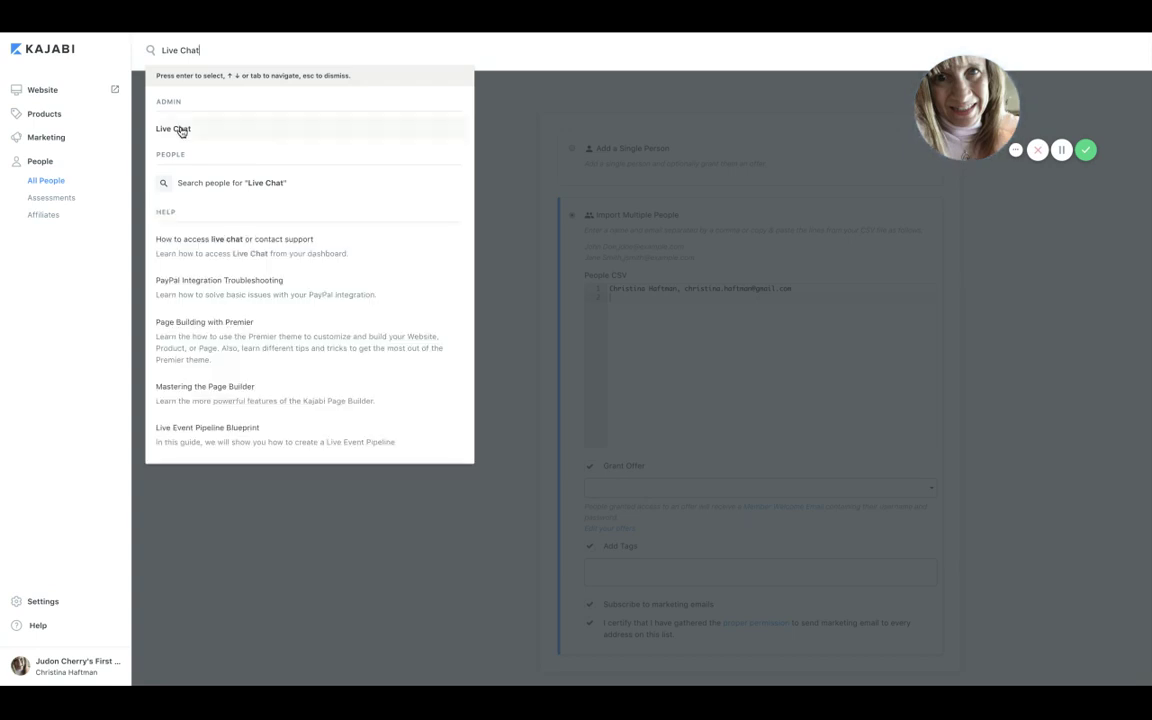
{"action": "left_click", "coordinate": [176, 128]}
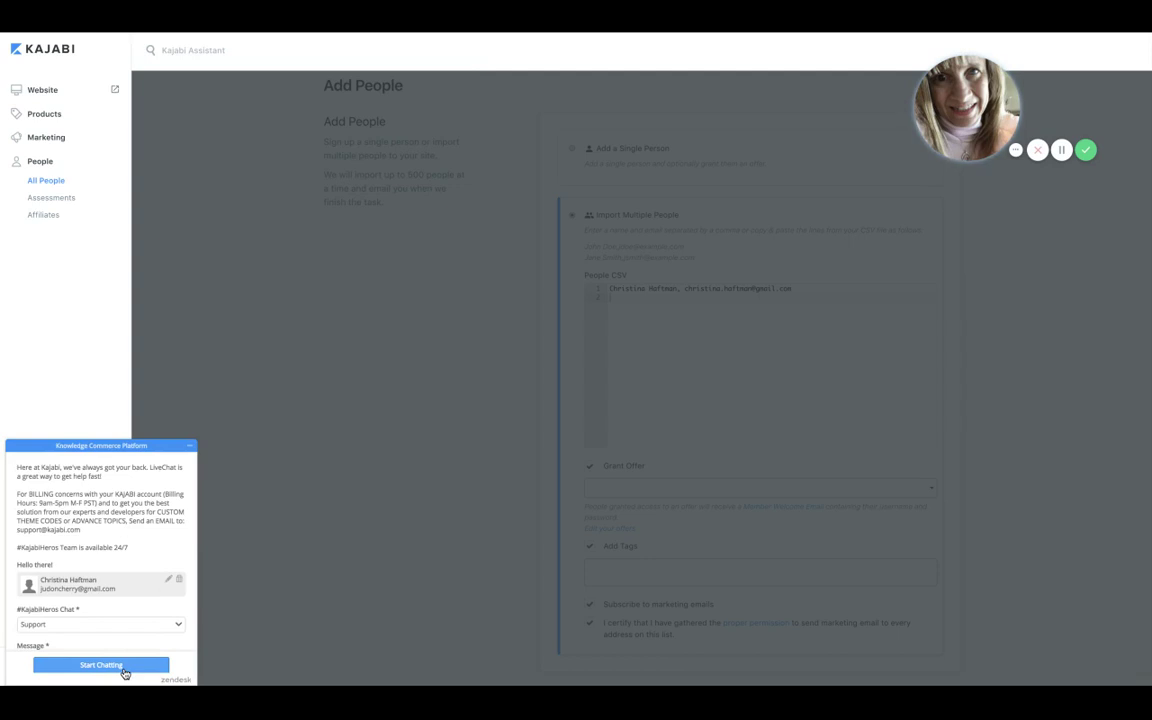
{"action": "left_click", "coordinate": [190, 447]}
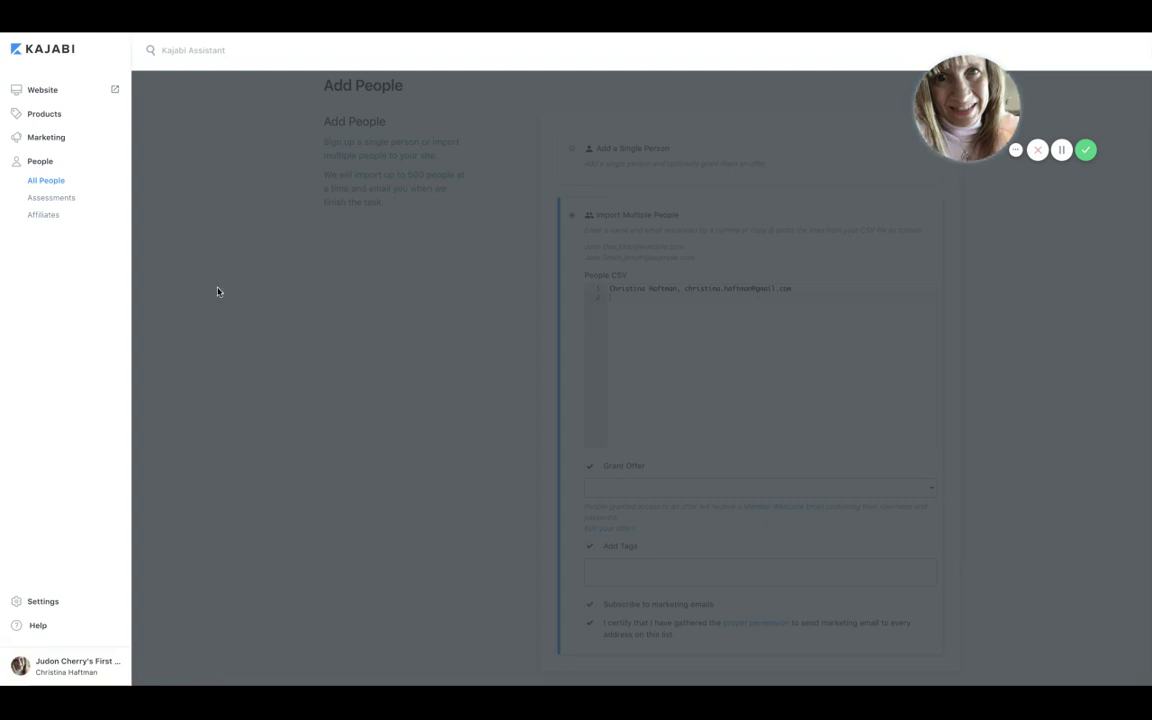
From All People, reopen Add People and choose Import Multiple People
{"action": "left_click", "coordinate": [50, 181]}
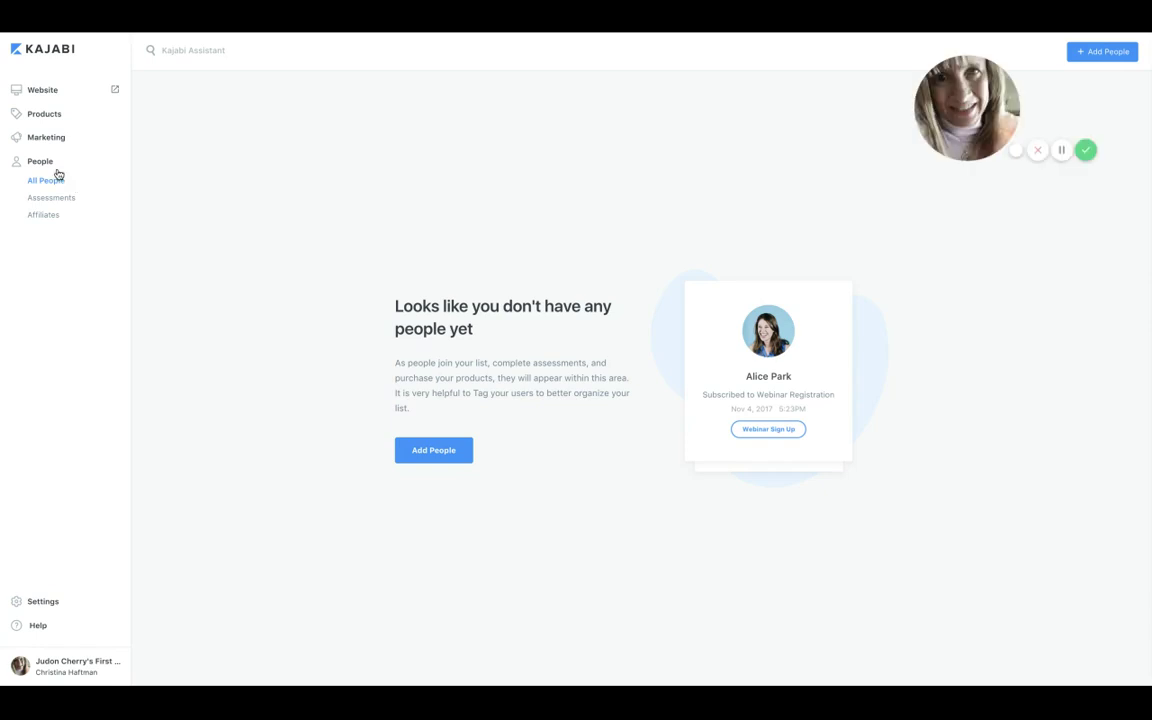
{"action": "left_click", "coordinate": [446, 446]}
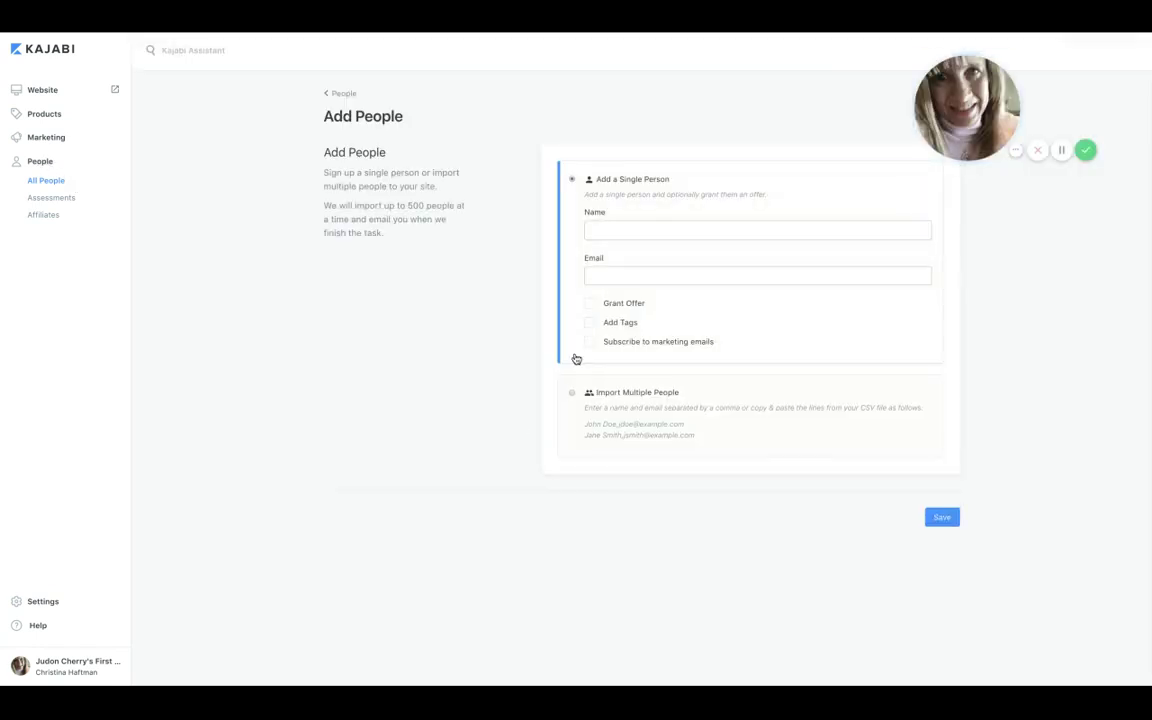
{"action": "left_click", "coordinate": [571, 395]}
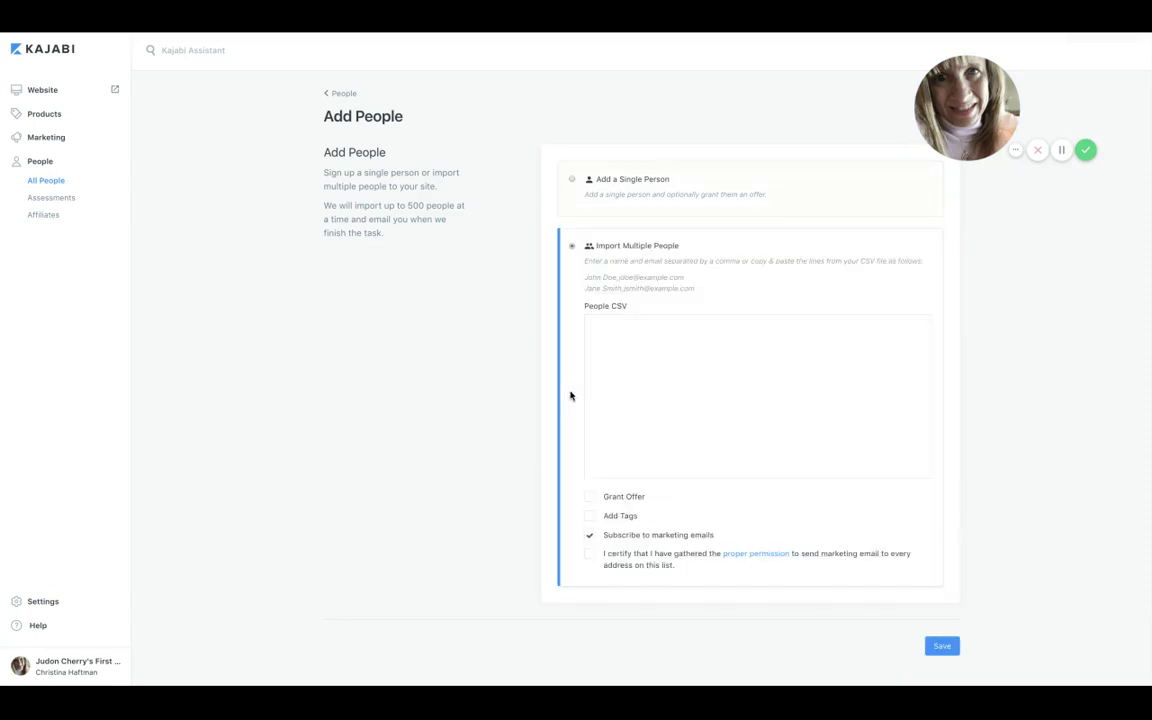